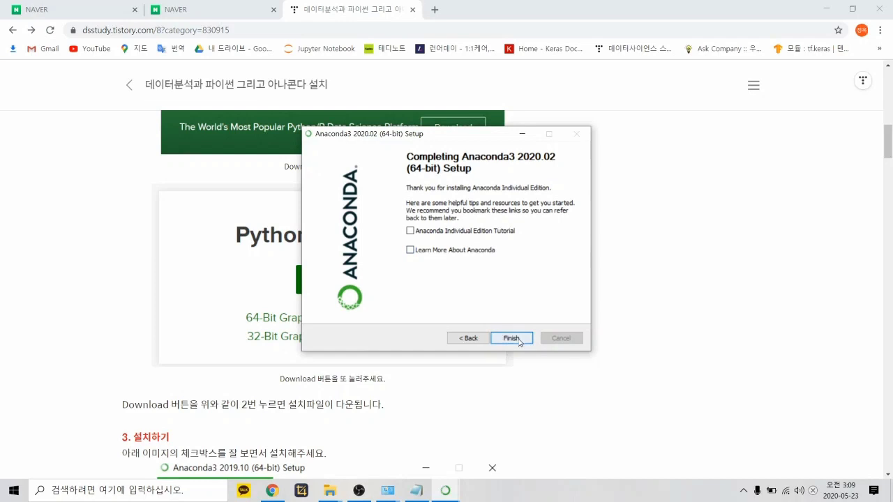
Step: Finish the Anaconda3 2020.02 setup and launch Jupyter Notebook (Anaconda3)
left_click(520, 342)
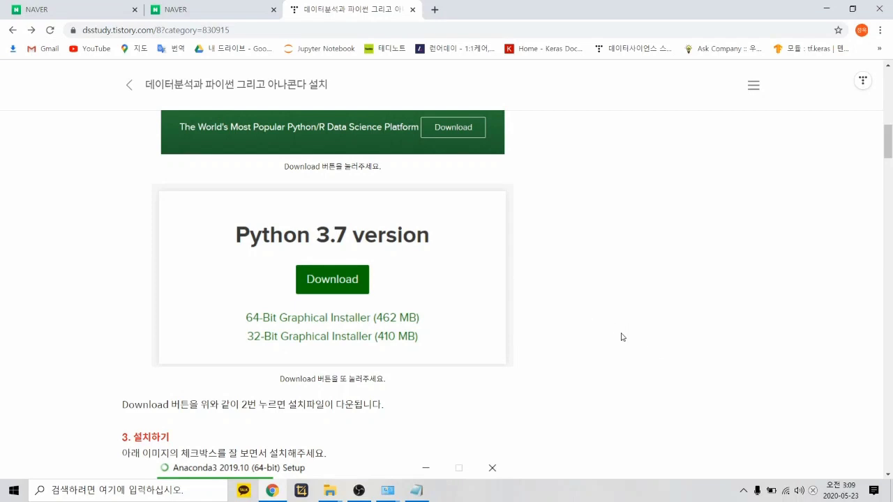
left_click(14, 491)
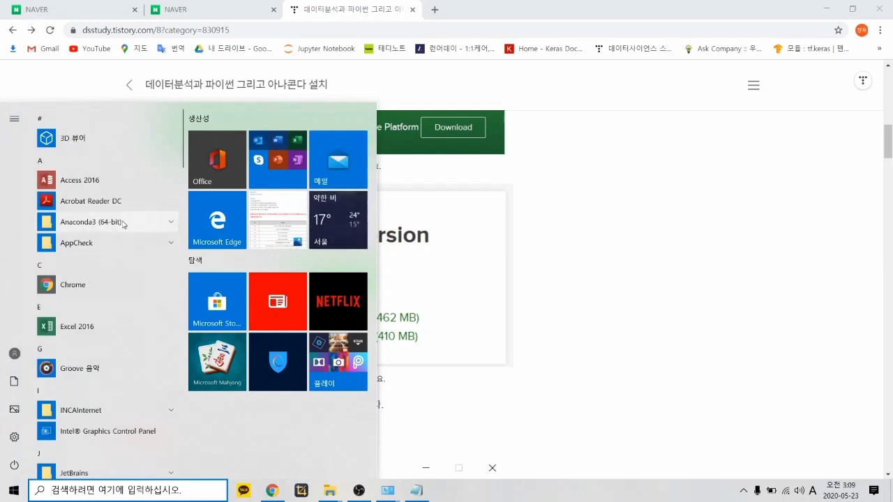
left_click(124, 223)
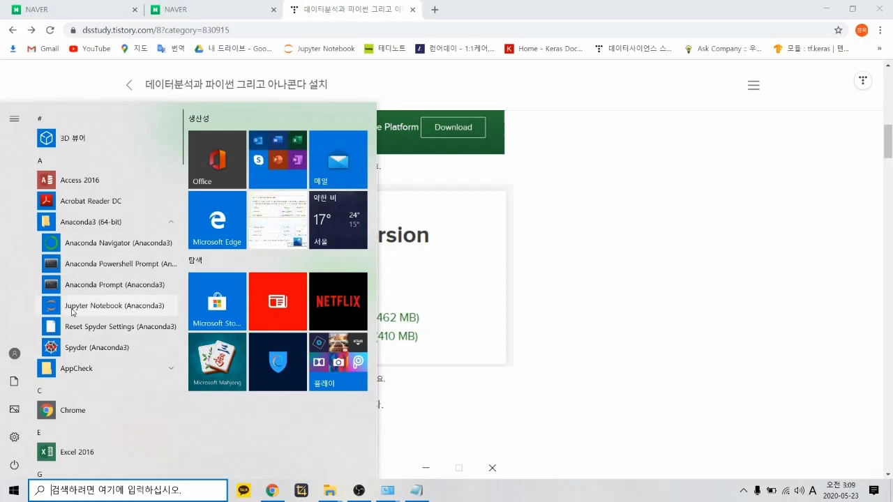
left_click(101, 307)
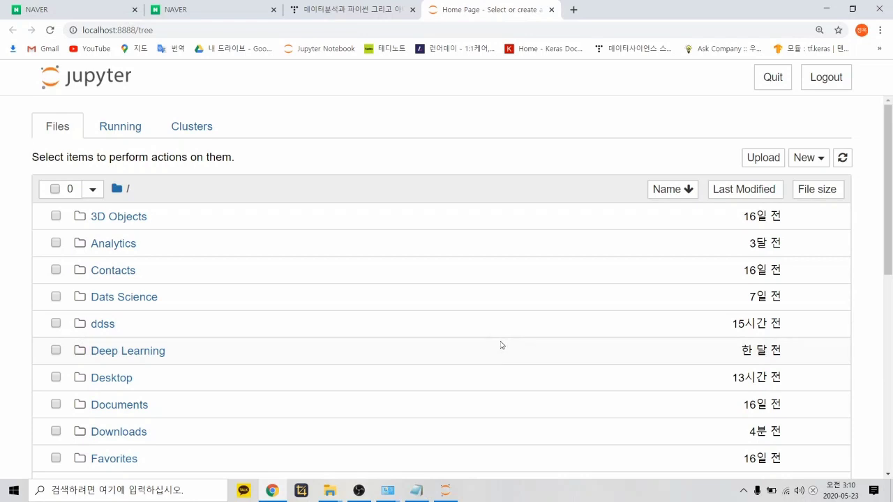
Step: Review the installation screenshots in the Anaconda setup guide on the blog, up to the Installation Complete screen
left_click(318, 9)
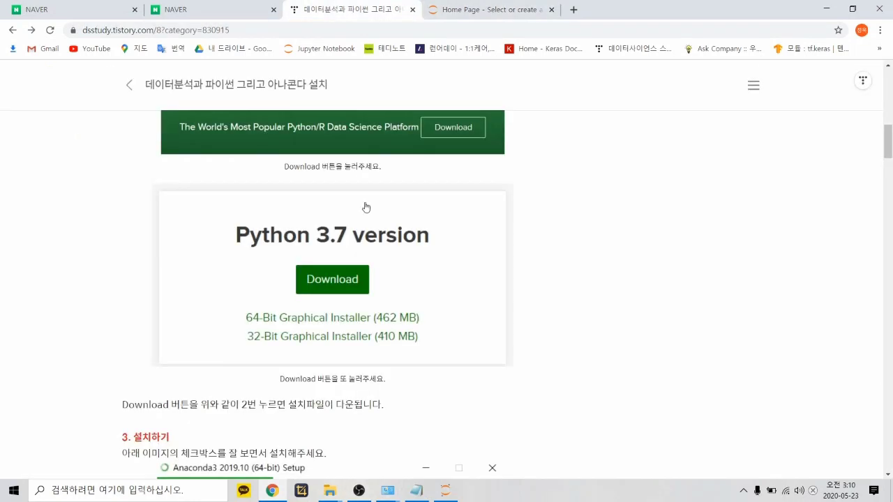
scroll(344, 167, "down", 15)
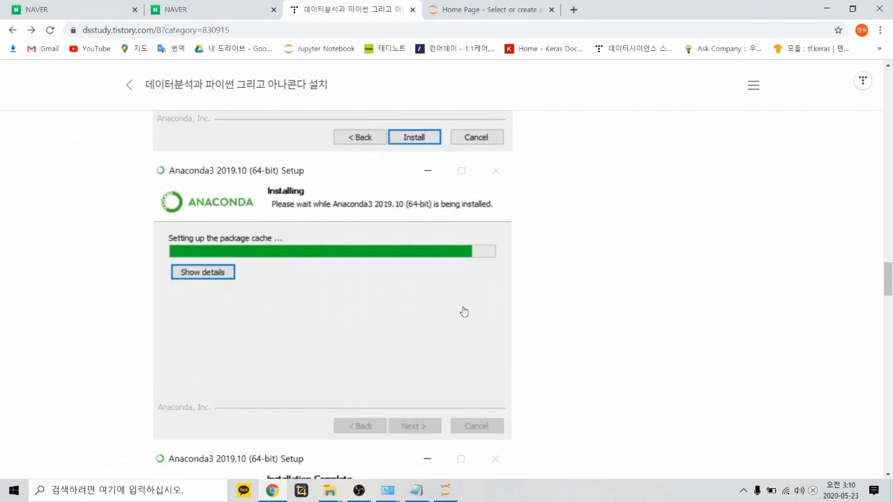
left_click(503, 7)
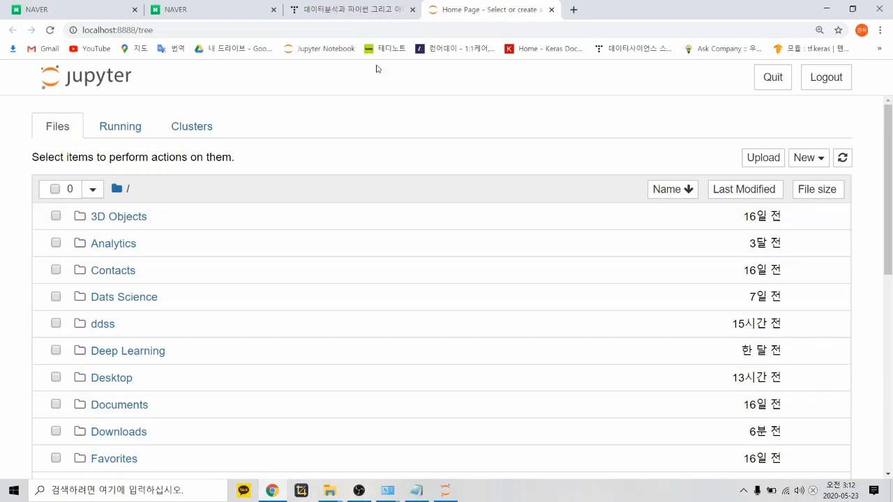
left_click(362, 11)
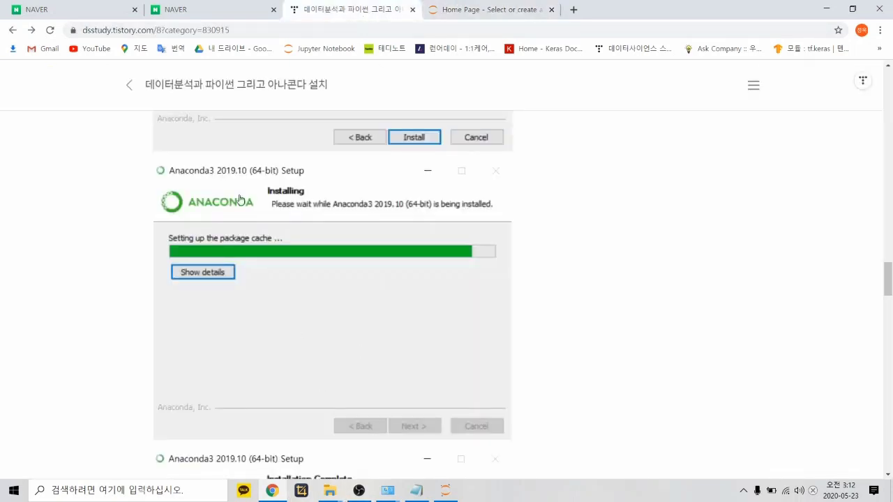
scroll(419, 335, "down", 3)
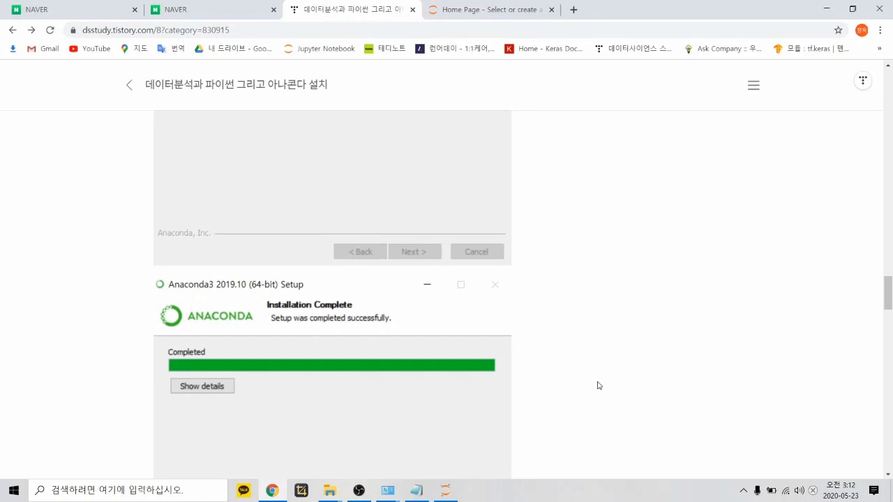
Step: Look through the folders listed in the Jupyter home directory
left_click(499, 9)
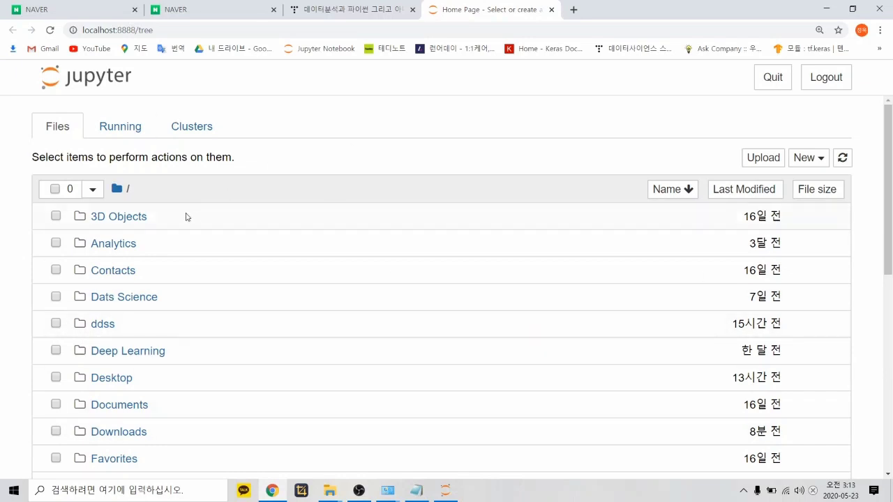
scroll(115, 209, "down", 3)
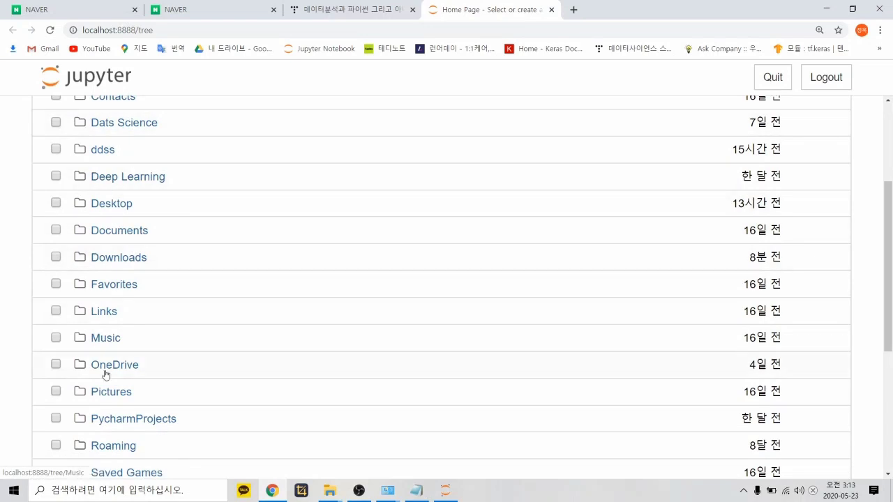
scroll(116, 151, "up", 2)
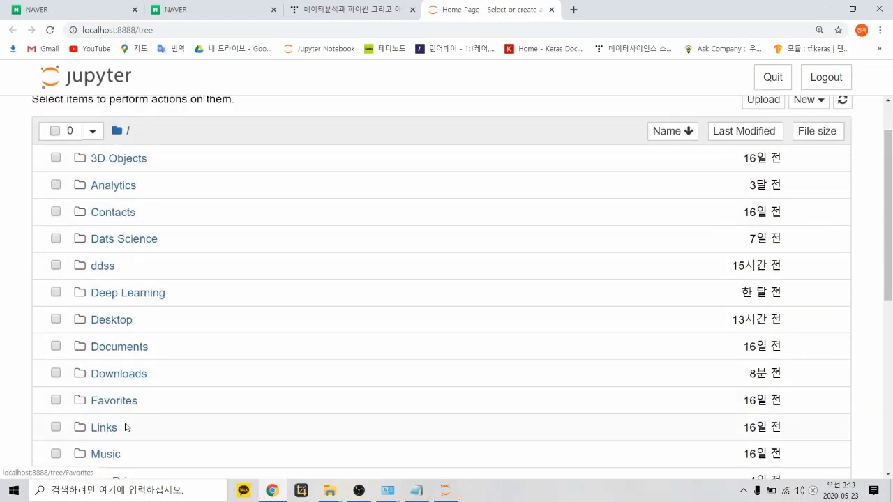
scroll(105, 403, "down", 3)
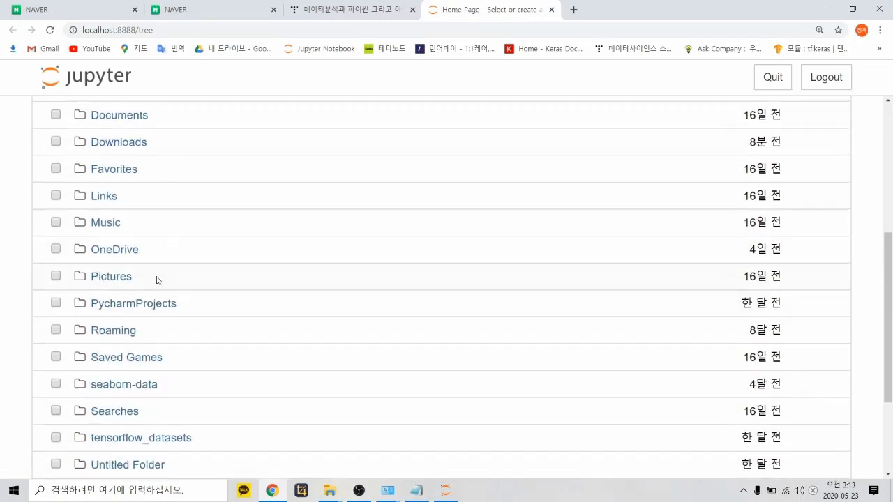
scroll(156, 283, "up", 4)
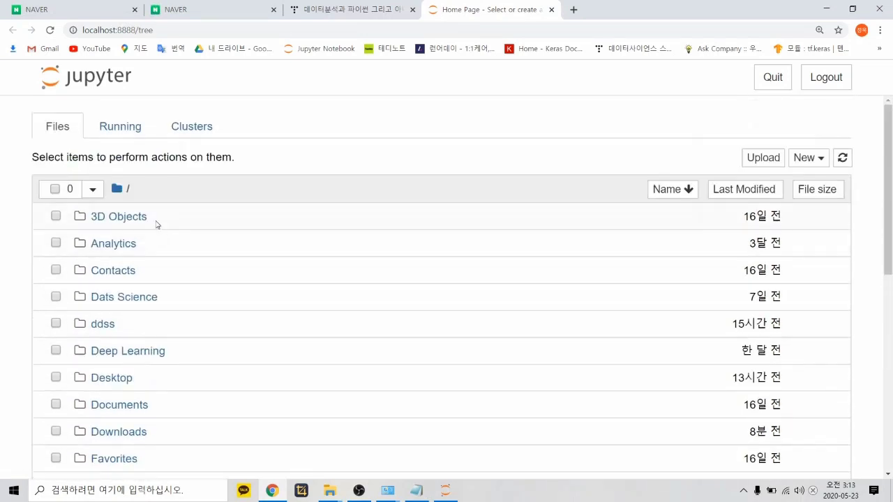
Step: Create a new folder in the Jupyter home directory and locate it in the file list
left_click(808, 158)
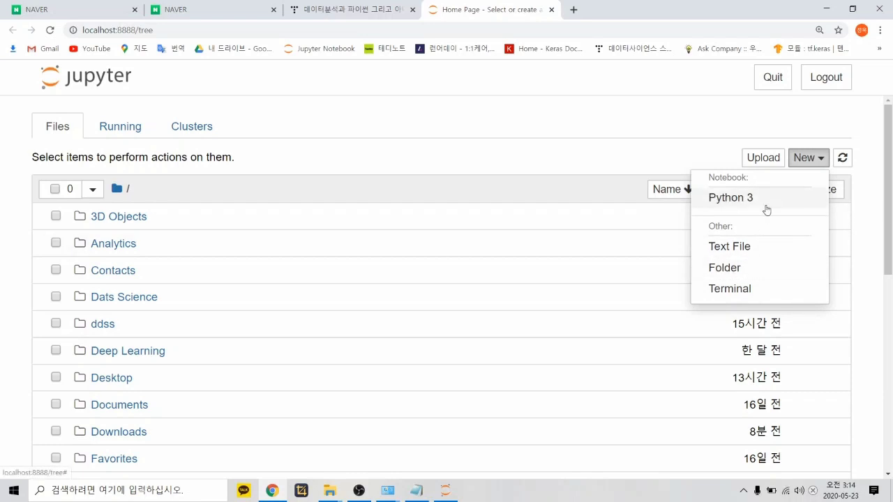
left_click(743, 277)
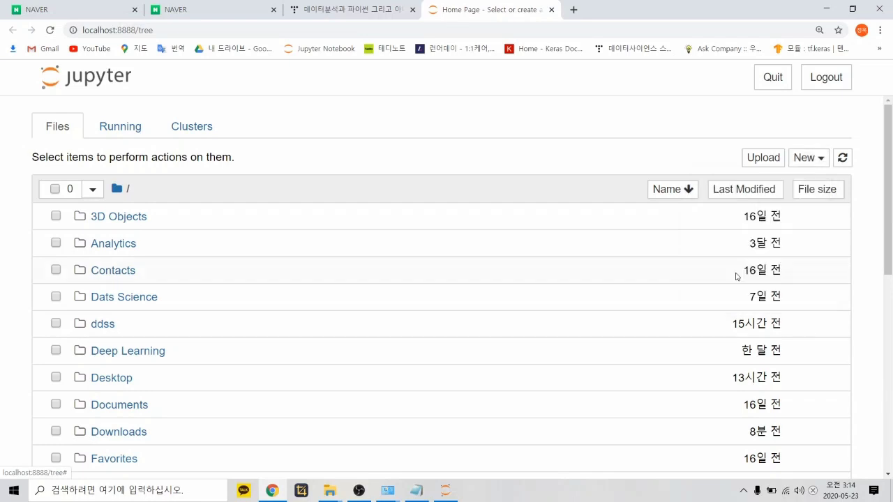
scroll(738, 271, "down", 7)
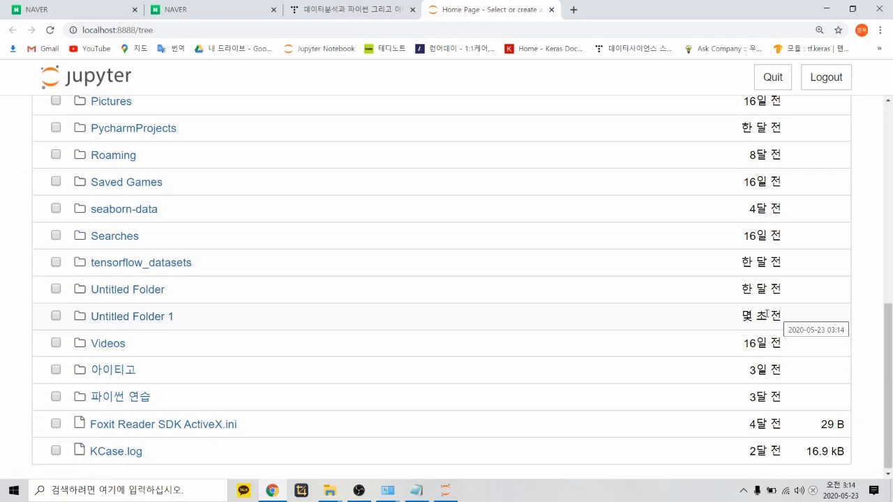
scroll(786, 318, "up", 4)
scroll(775, 210, "up", 4)
scroll(762, 231, "down", 7)
scroll(762, 282, "down", 2)
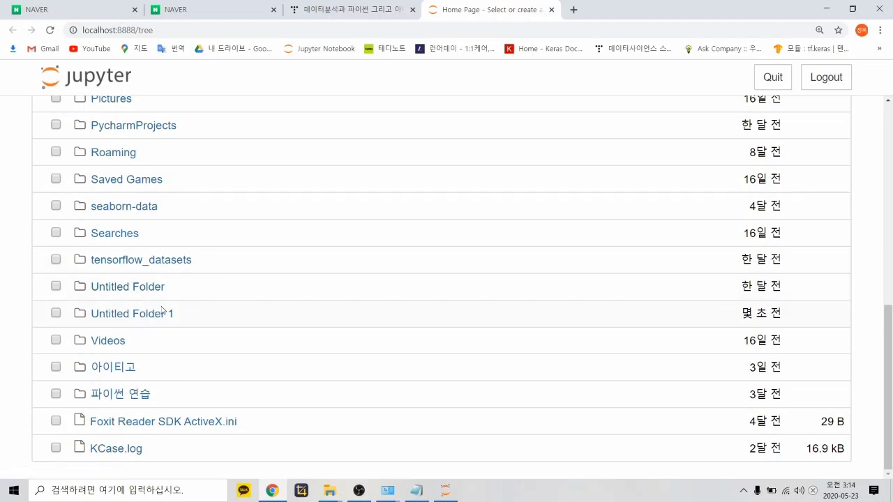
Step: Rename the newly created folder Untitled Folder 1 as 데이터분석
left_click(56, 313)
scroll(56, 315, "up", 7)
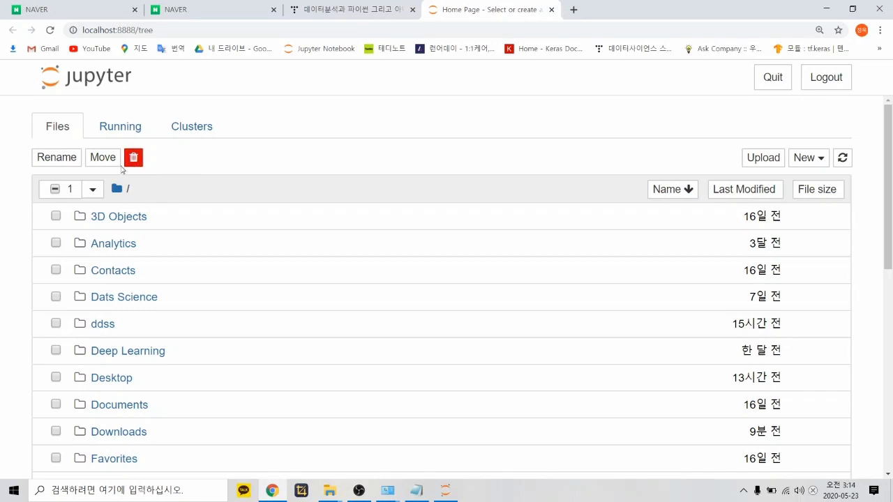
left_click(56, 157)
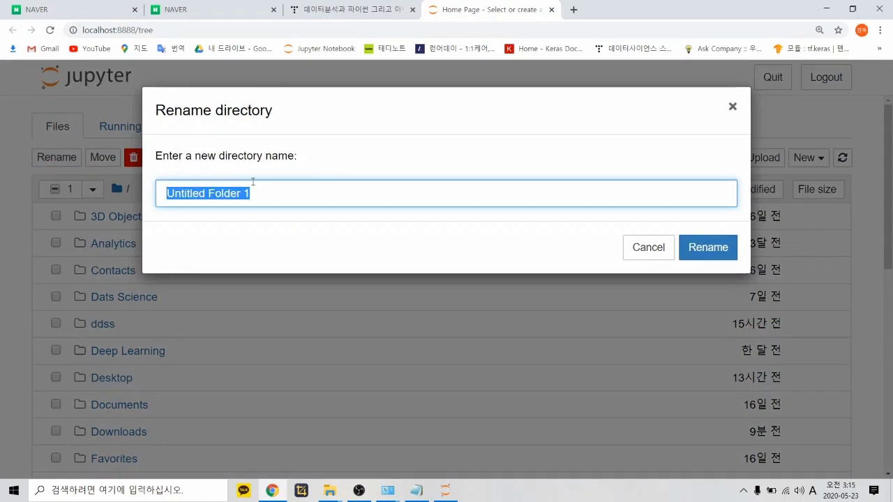
type("v")
type("데이터분석")
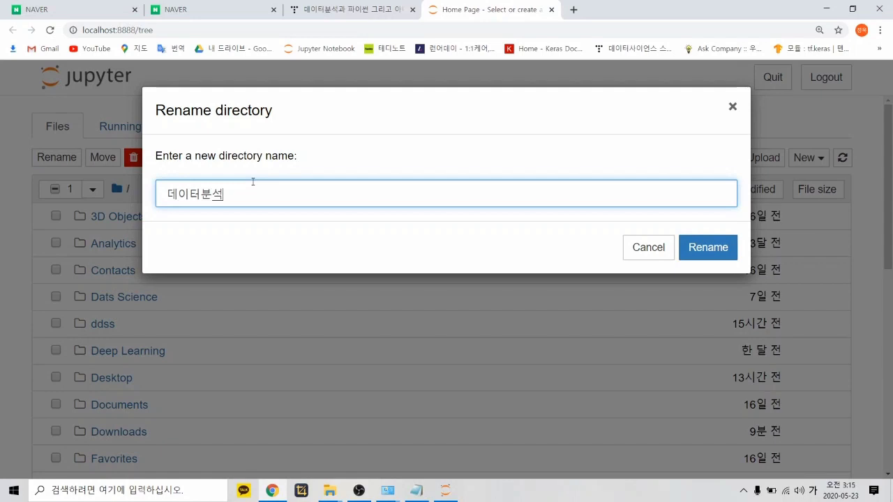
key("Return")
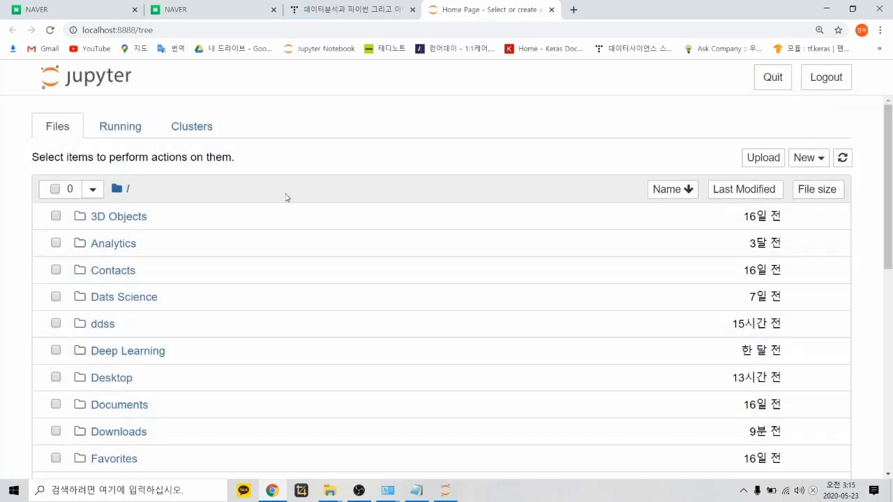
Step: Open the 데이터분석 folder and create a new Python 3 notebook in it
scroll(287, 199, "down", 3)
scroll(293, 204, "down", 4)
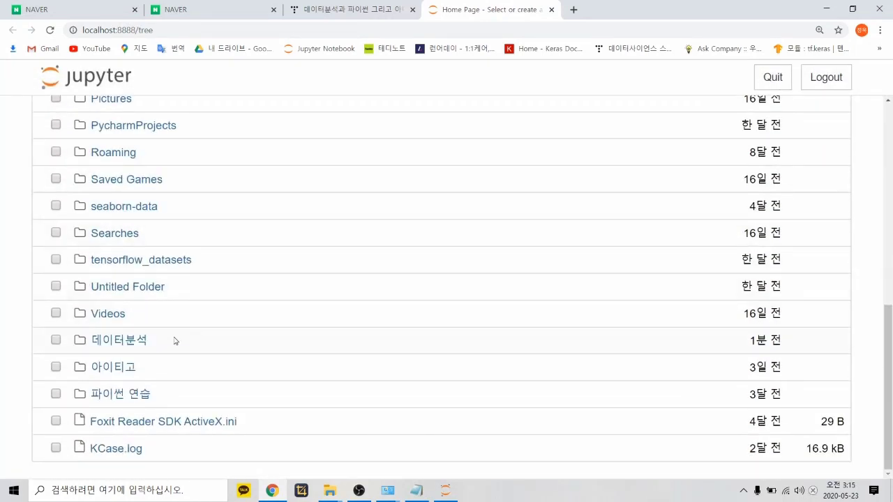
left_click(126, 345)
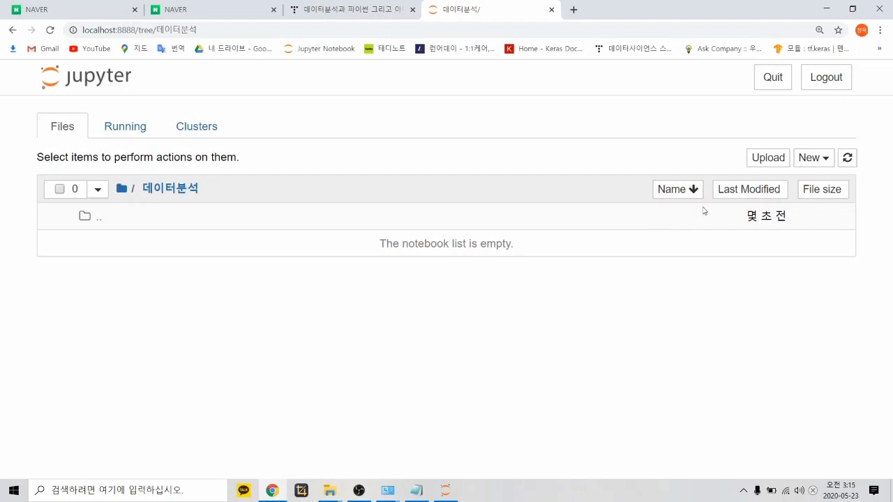
left_click(824, 162)
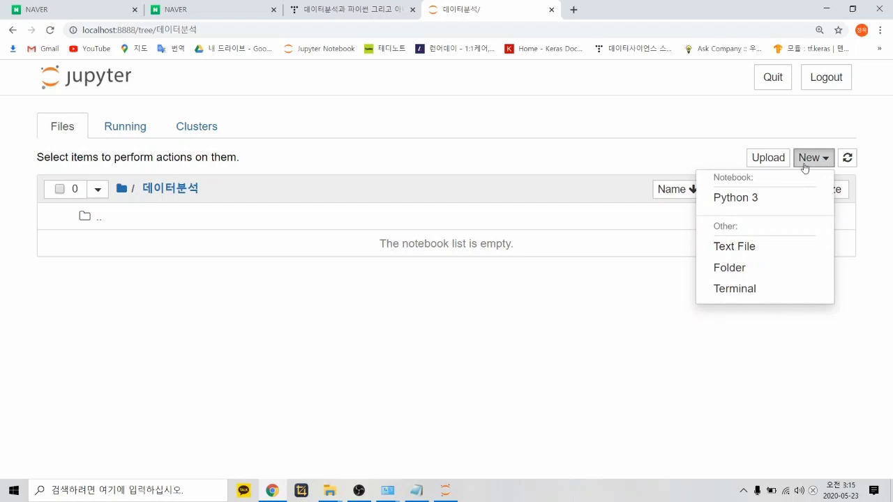
left_click(745, 201)
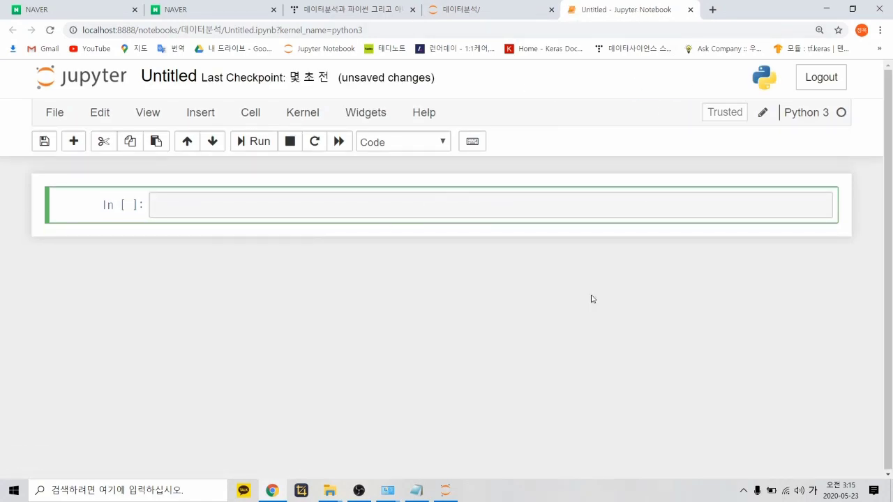
left_click(483, 6)
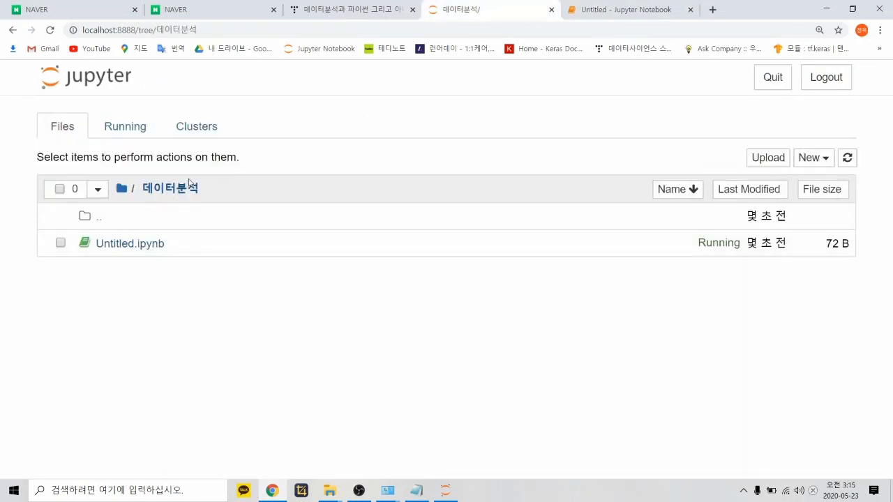
left_click(636, 12)
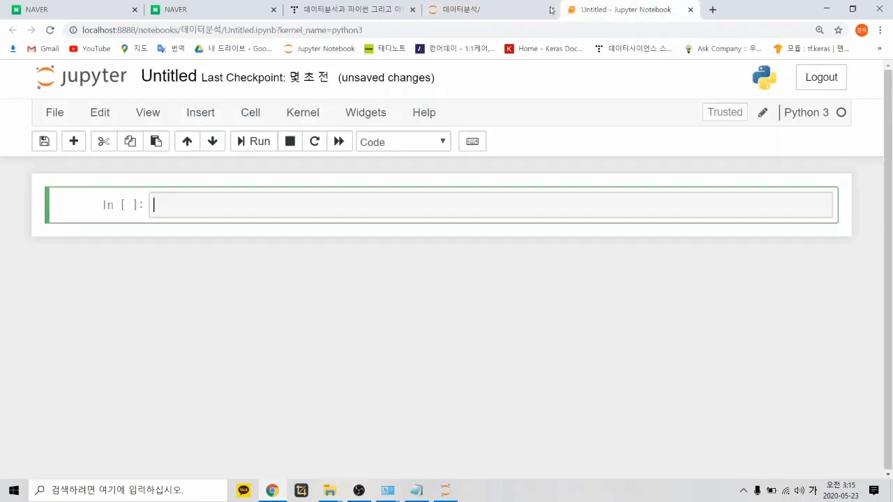
Step: Rename the Untitled notebook as 데이터분석_1 and check its name in the folder's file list
left_click(515, 7)
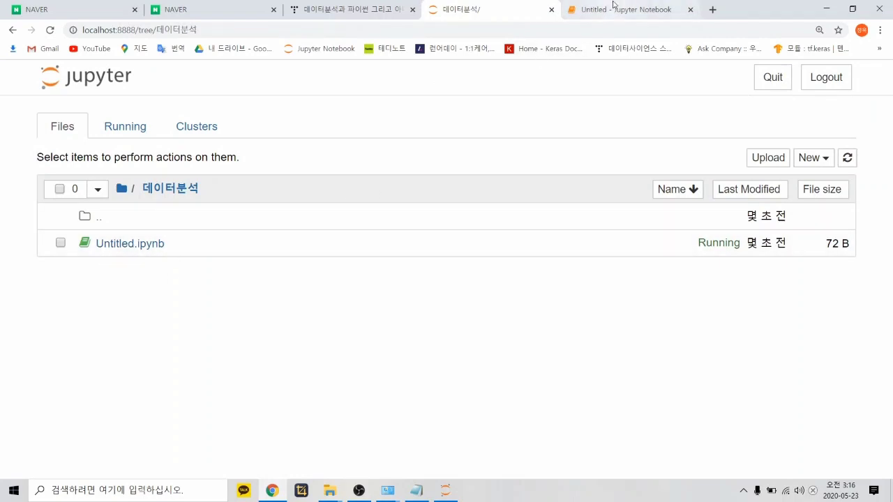
left_click(60, 243)
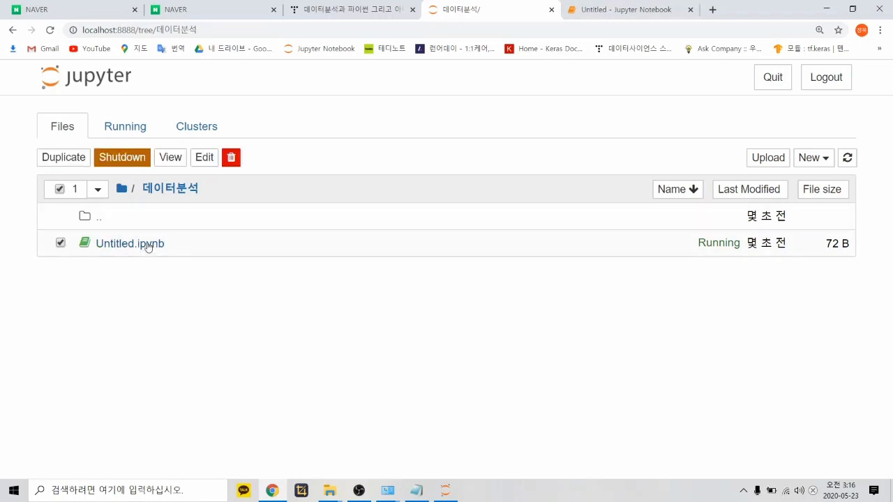
left_click(626, 9)
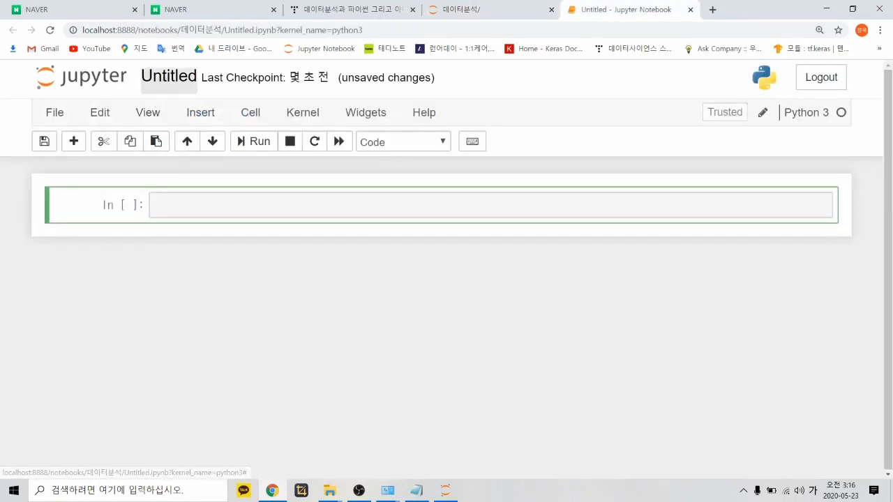
left_click(166, 78)
type("데이터분석1")
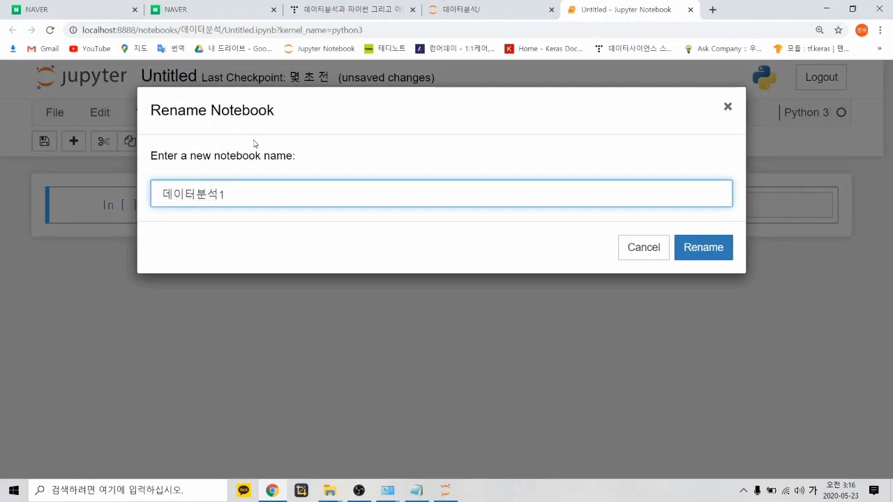
type("_1")
key("Return")
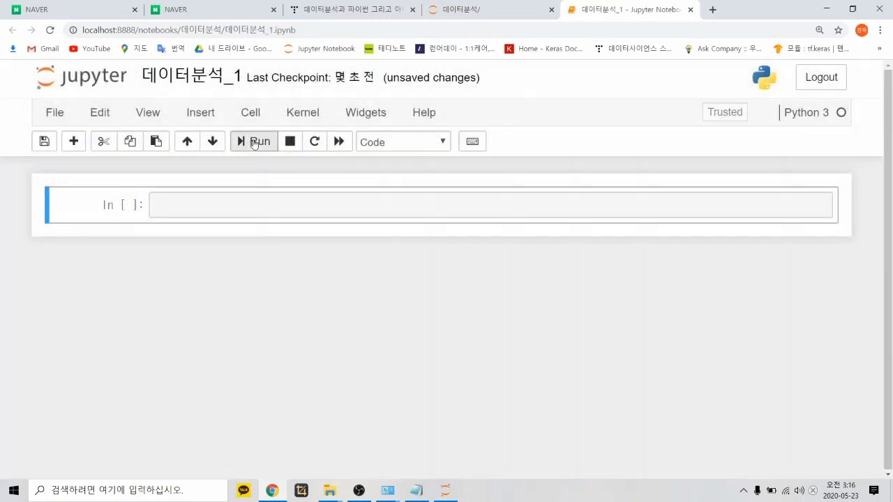
left_click(462, 20)
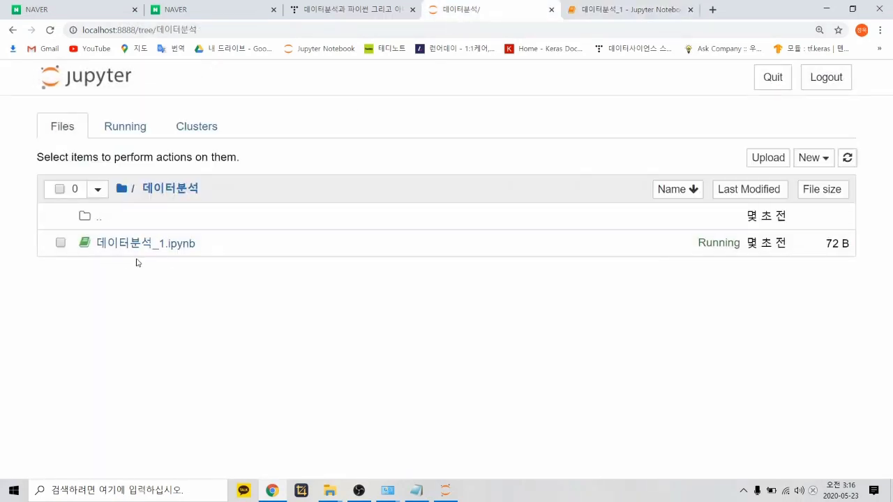
left_click(615, 9)
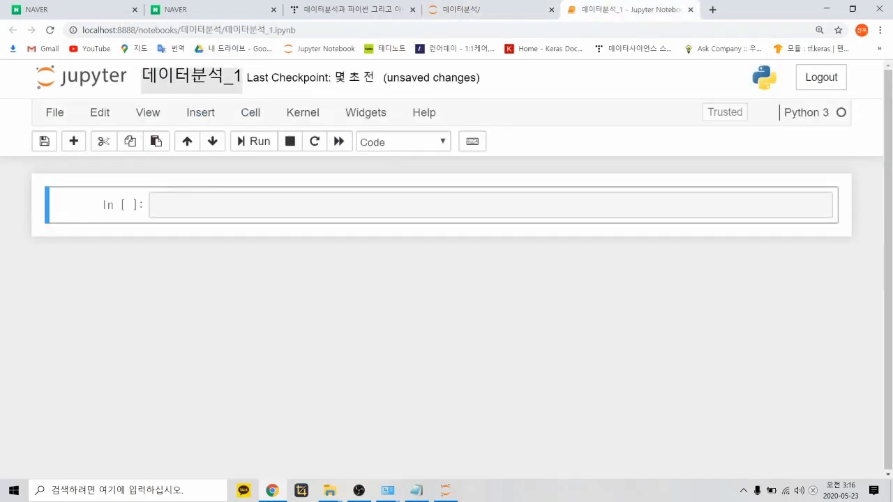
Step: Duplicate the 데이터분석_1.ipynb notebook within the 데이터분석 folder
left_click(493, 5)
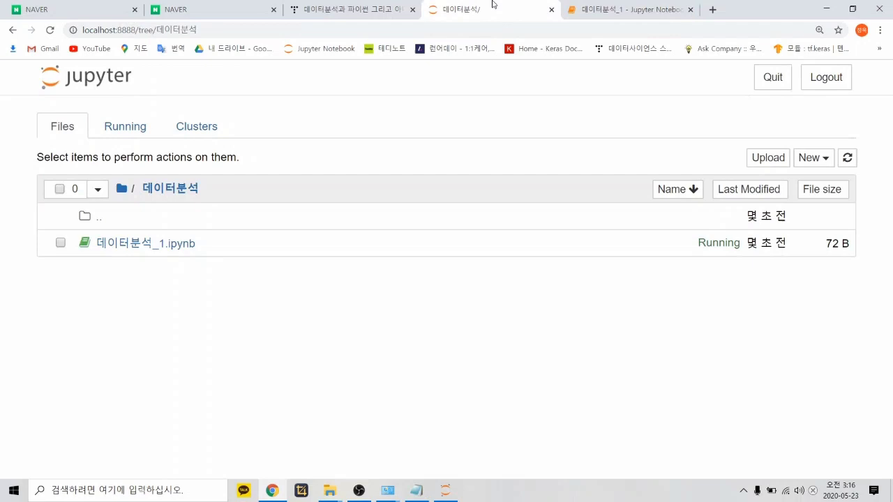
left_click(61, 243)
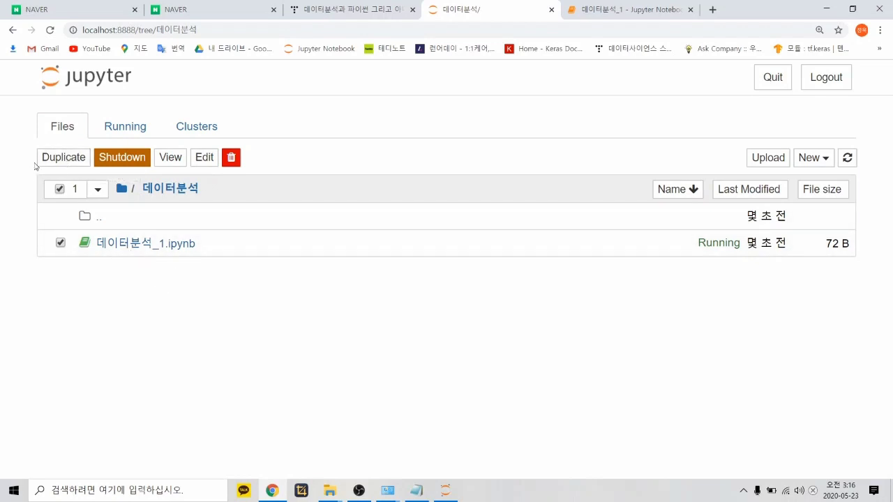
left_click(68, 160)
left_click(704, 213)
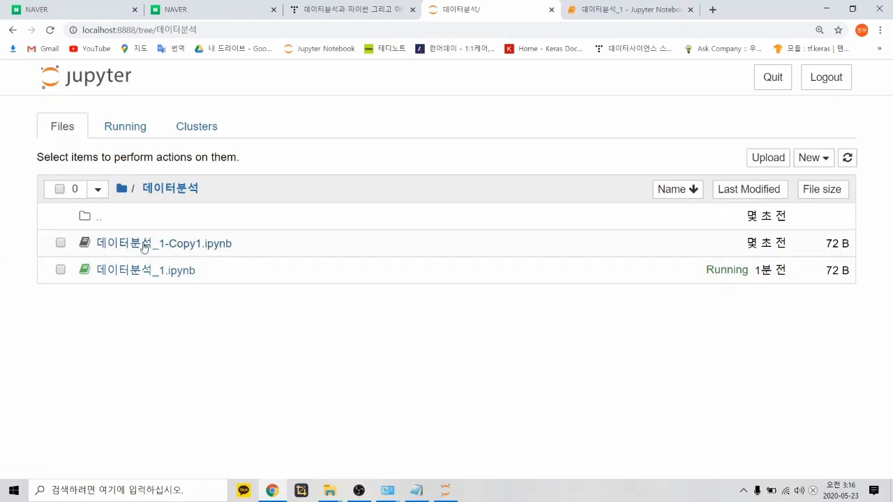
Step: Permanently delete the duplicate notebook 데이터분석_1-Copy1.ipynb from the folder
left_click(60, 244)
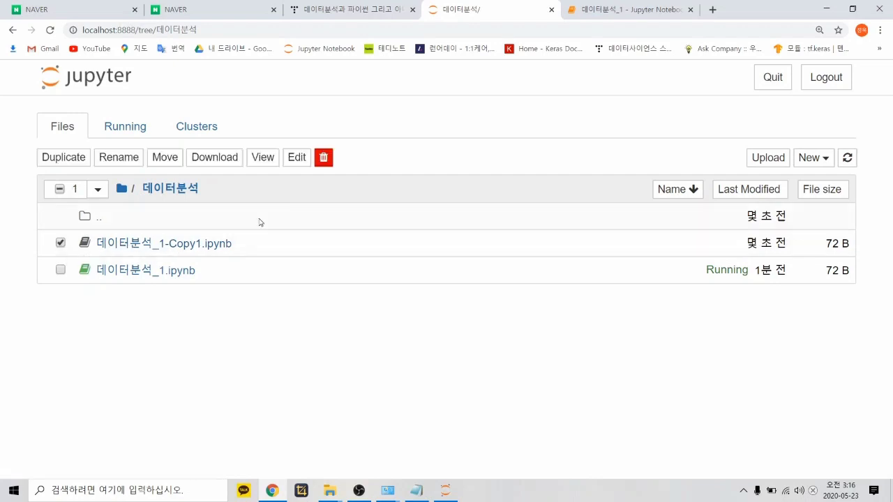
left_click(324, 159)
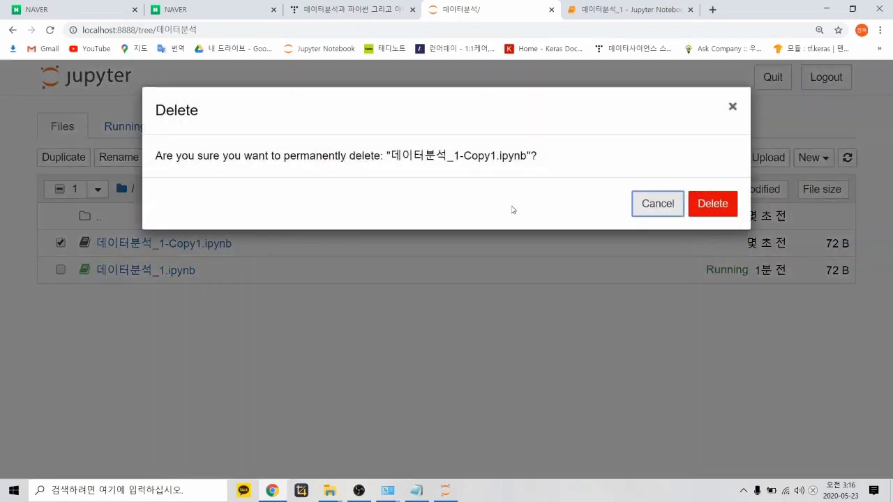
left_click(695, 211)
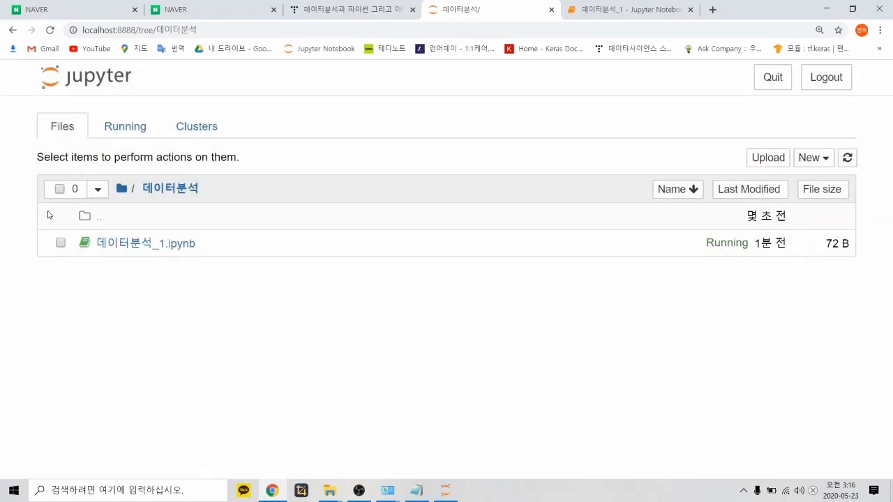
Step: Look at the open 데이터분석_1 notebook and shut down its running session from the folder's file list
left_click(60, 243)
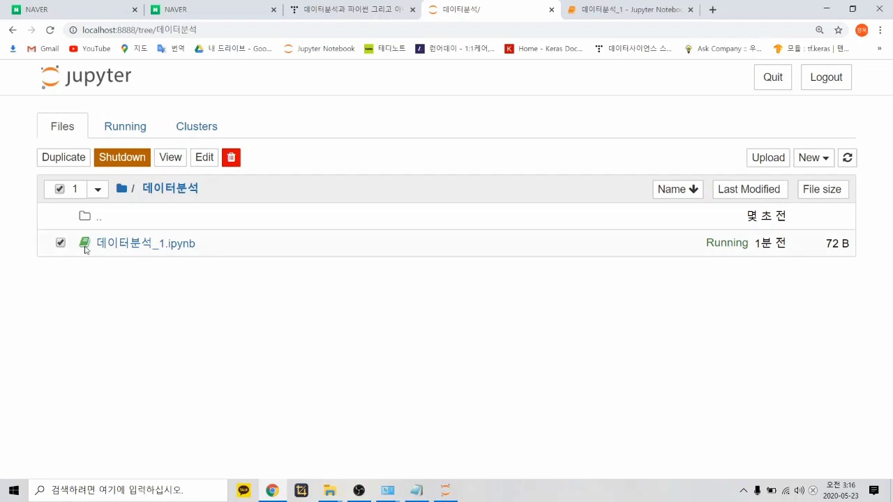
left_click(630, 19)
left_click(200, 205)
left_click(504, 9)
left_click(125, 158)
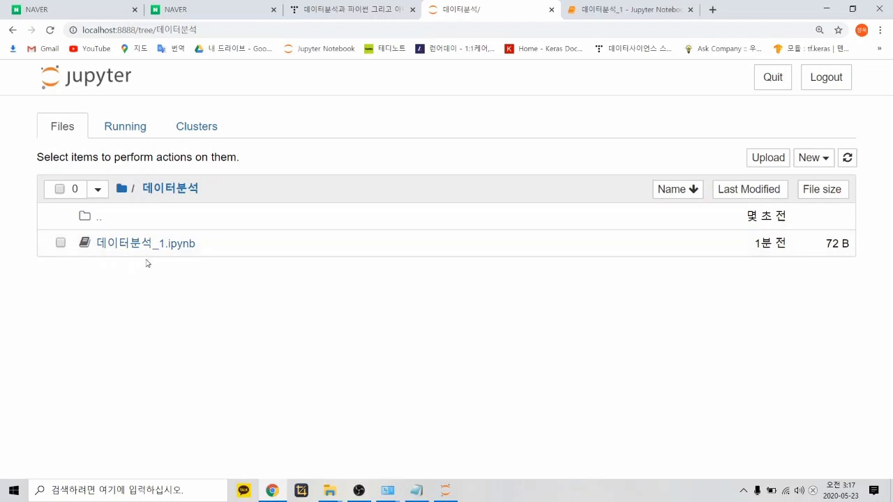
Step: Compare the open 데이터분석_1 notebook with its file list entry and select the entry to view its available actions
left_click(631, 7)
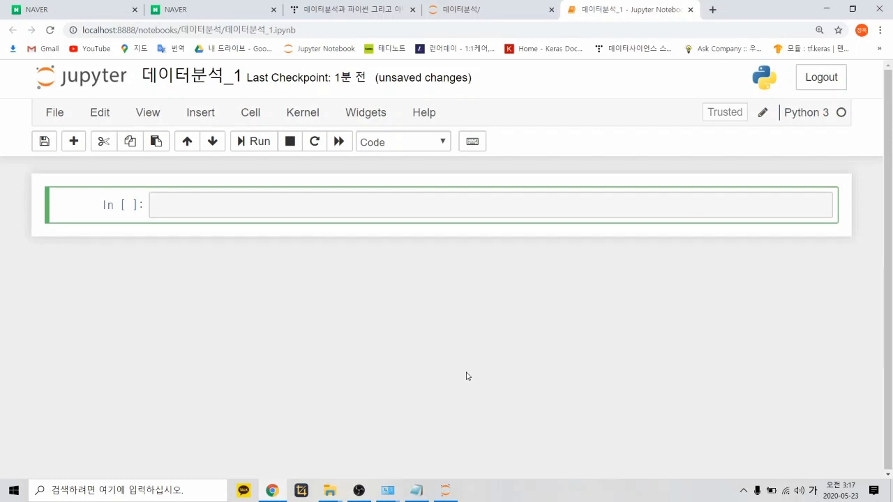
left_click(503, 14)
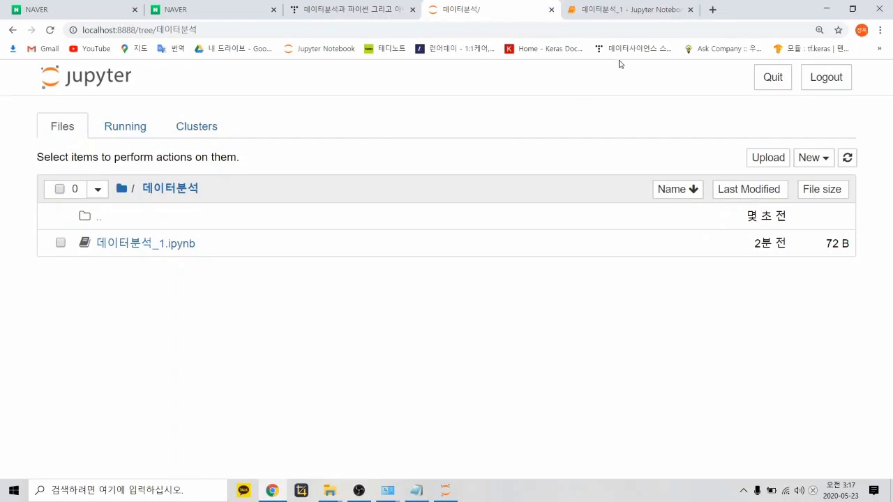
left_click(626, 14)
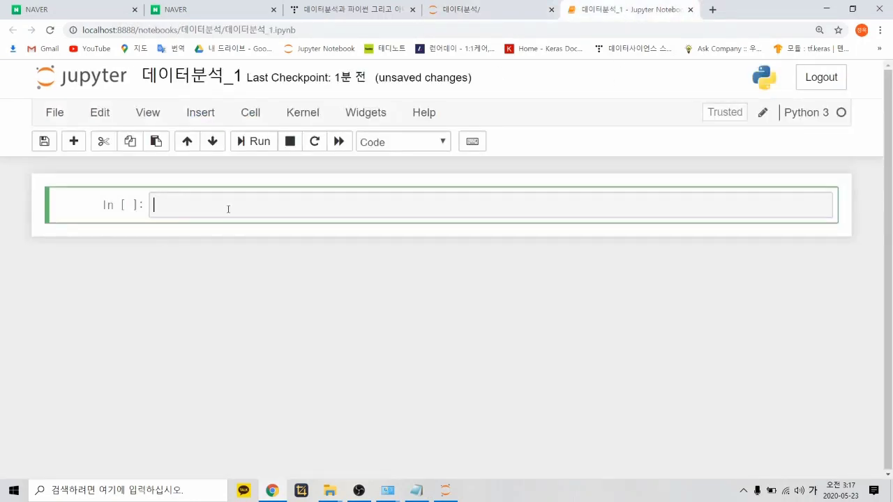
left_click(492, 15)
left_click(60, 243)
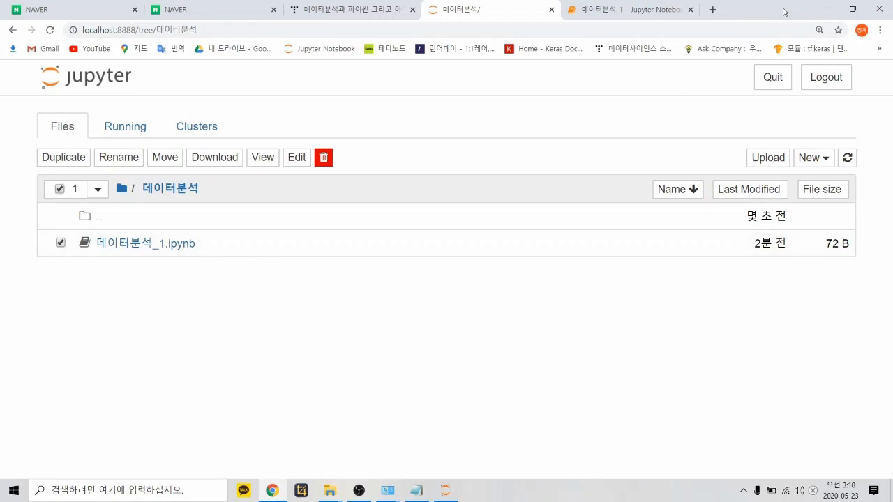
Step: Open a new browser tab and show the list of Google apps
left_click(713, 9)
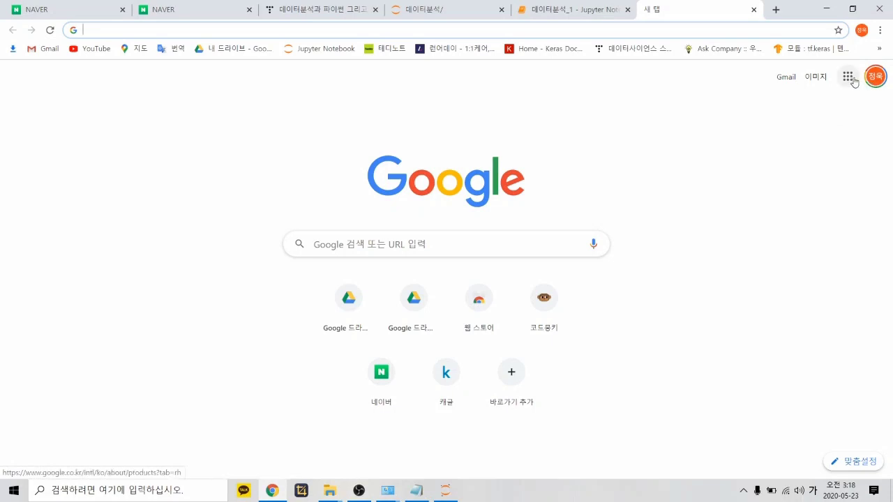
left_click(850, 80)
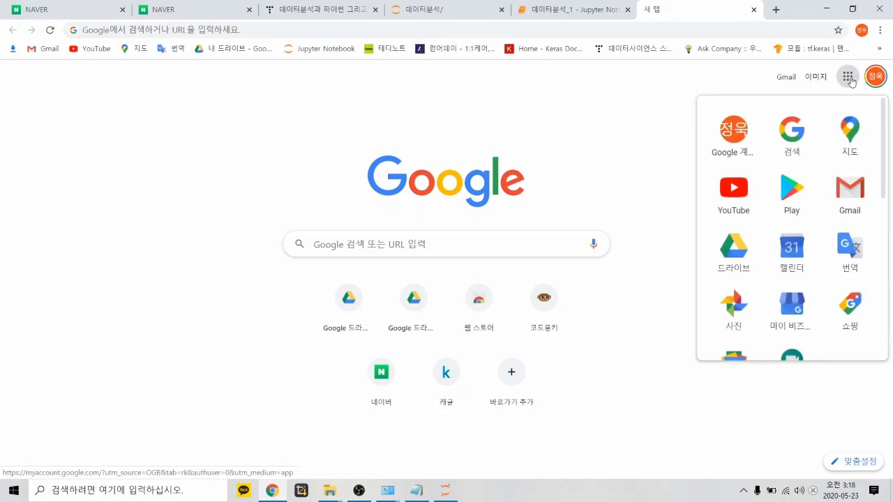